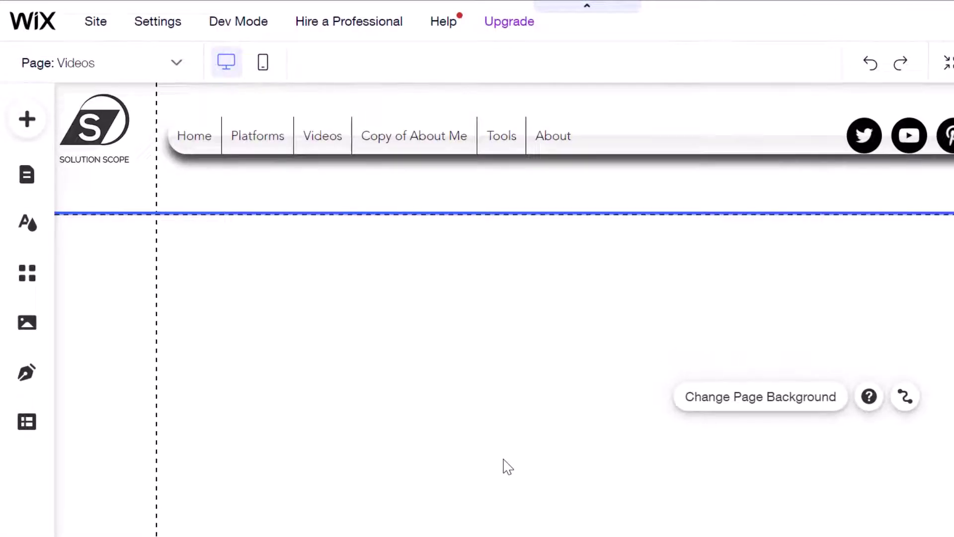
# Step: Add a single YouTube video player to the Videos page
pyautogui.click(28, 119)
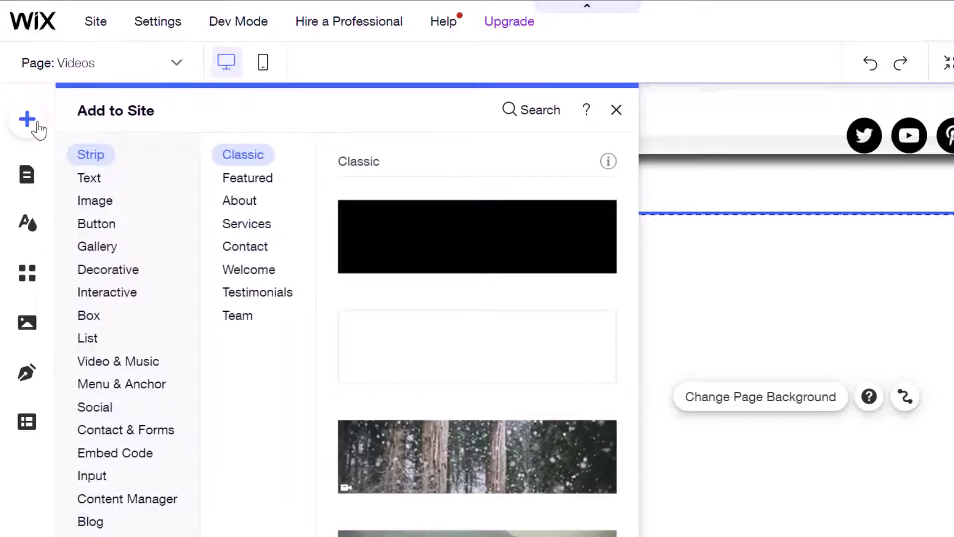
pyautogui.click(132, 362)
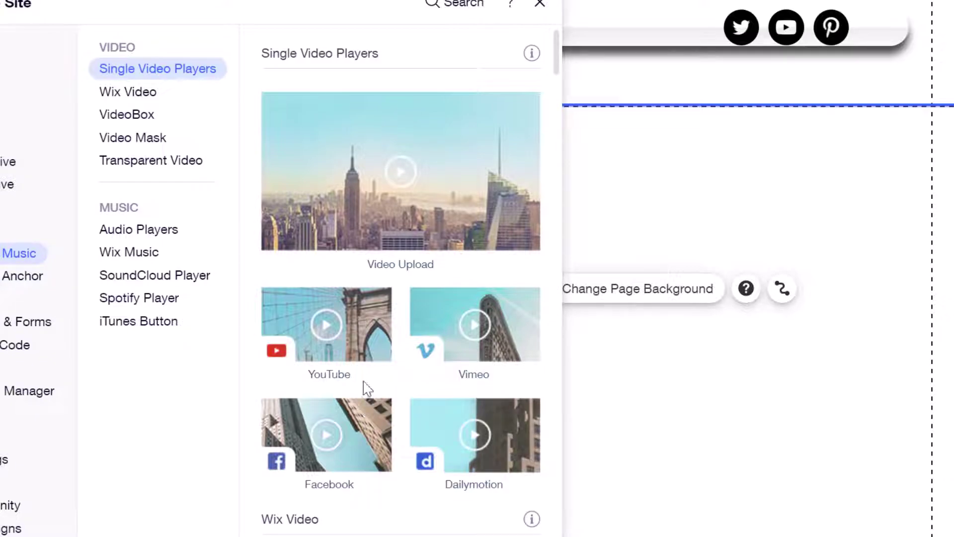
pyautogui.click(352, 356)
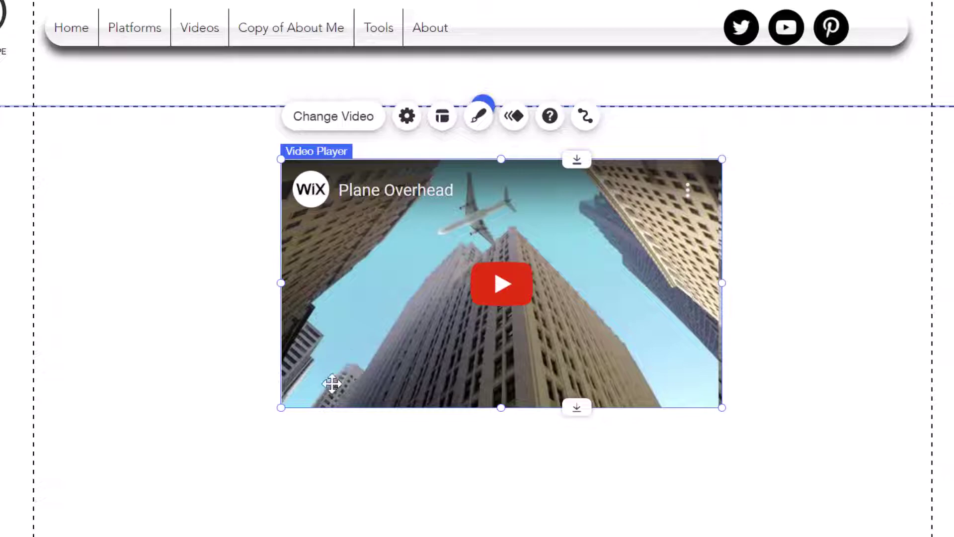
# Step: Enlarge the video player and centre it horizontally between the page's gridlines
pyautogui.moveTo(277, 407); pyautogui.dragTo(70, 507)
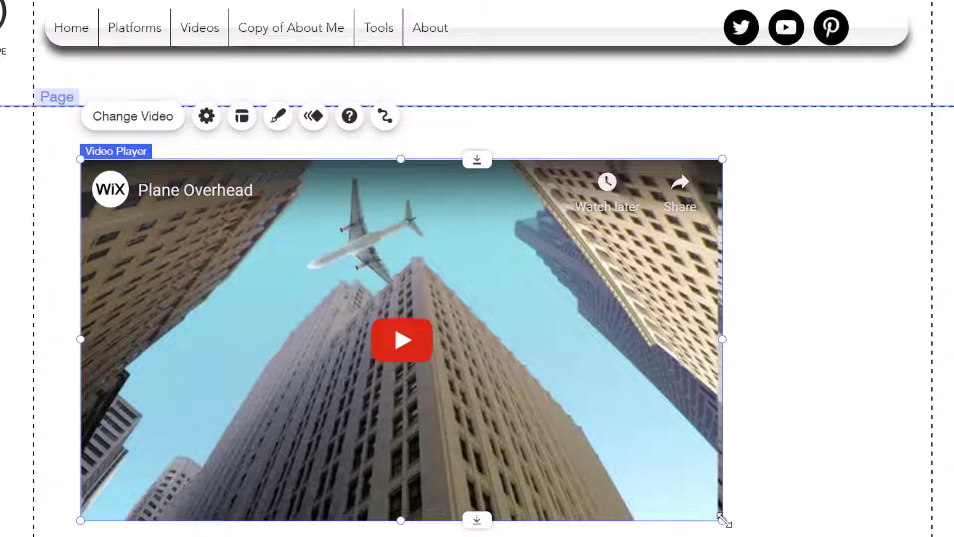
pyautogui.moveTo(723, 519); pyautogui.dragTo(701, 507)
pyautogui.moveTo(373, 243); pyautogui.dragTo(481, 234)
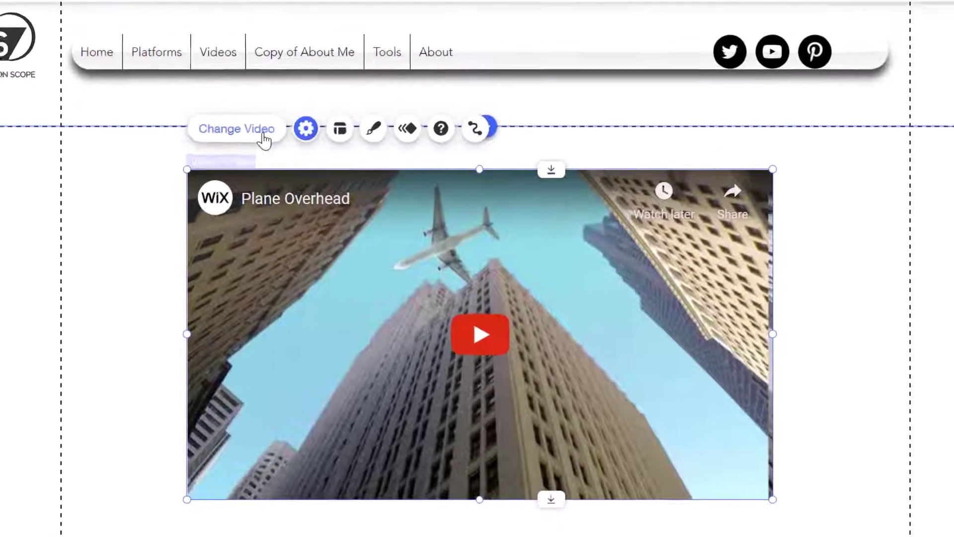
pyautogui.click(262, 135)
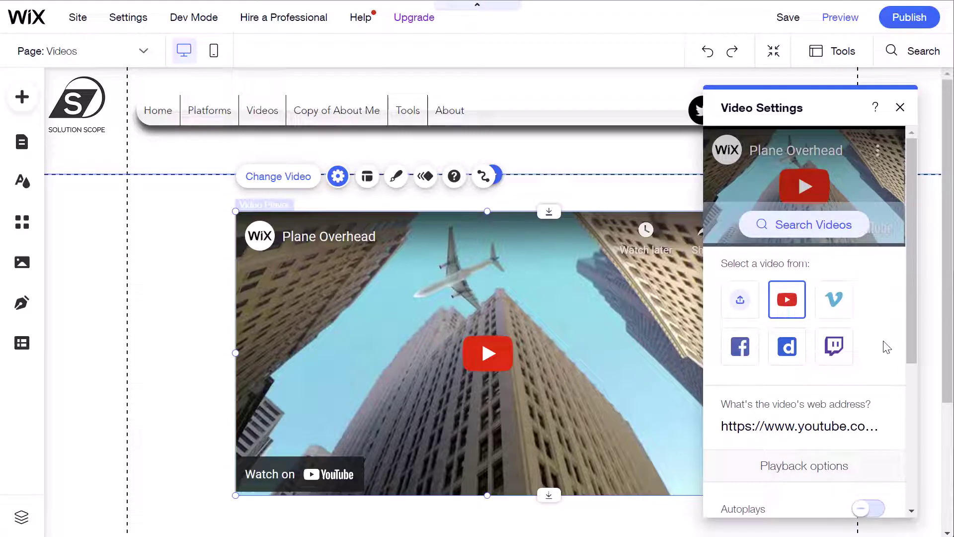
pyautogui.scroll(-2, 887, 347)
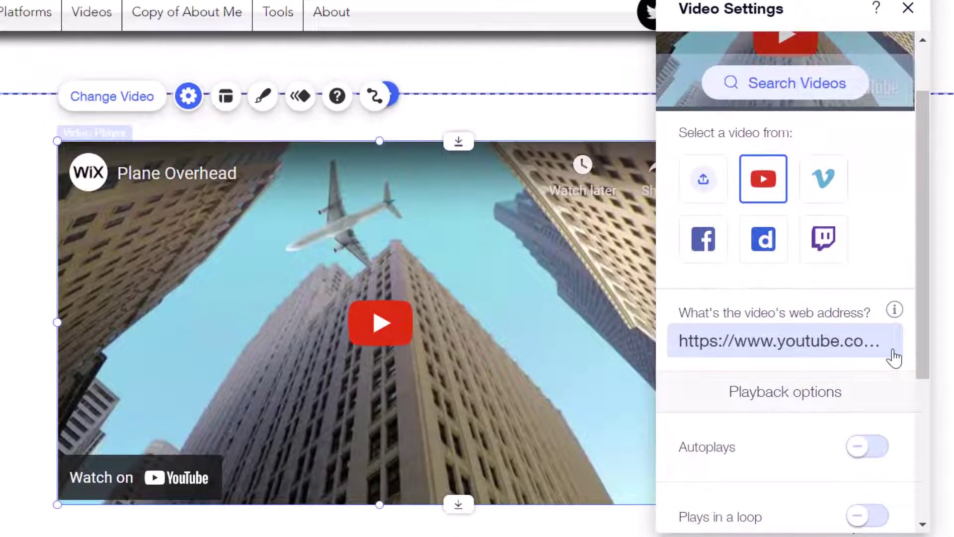
pyautogui.click(747, 355)
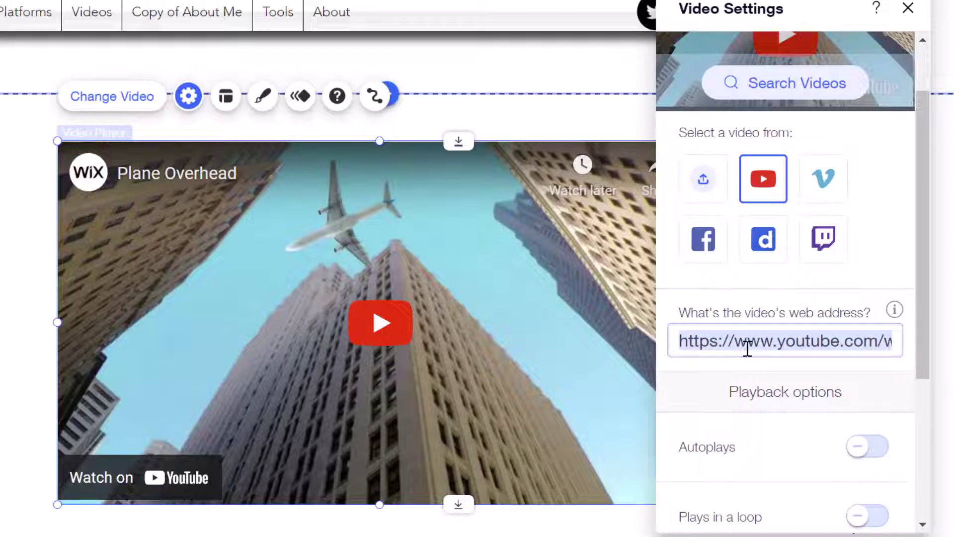
pyautogui.press('BackSpace')
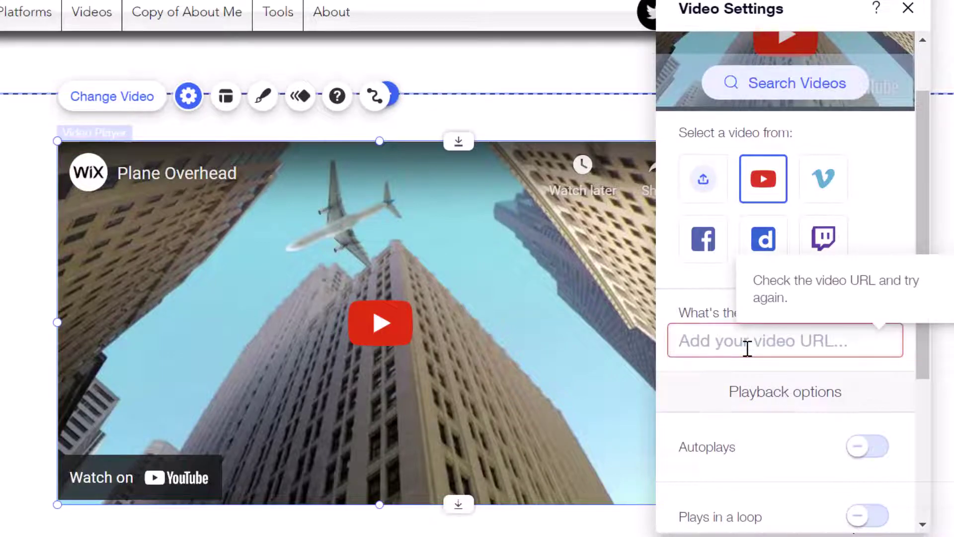
pyautogui.write('https://youtu.be/hPKpa_Q0v3M')
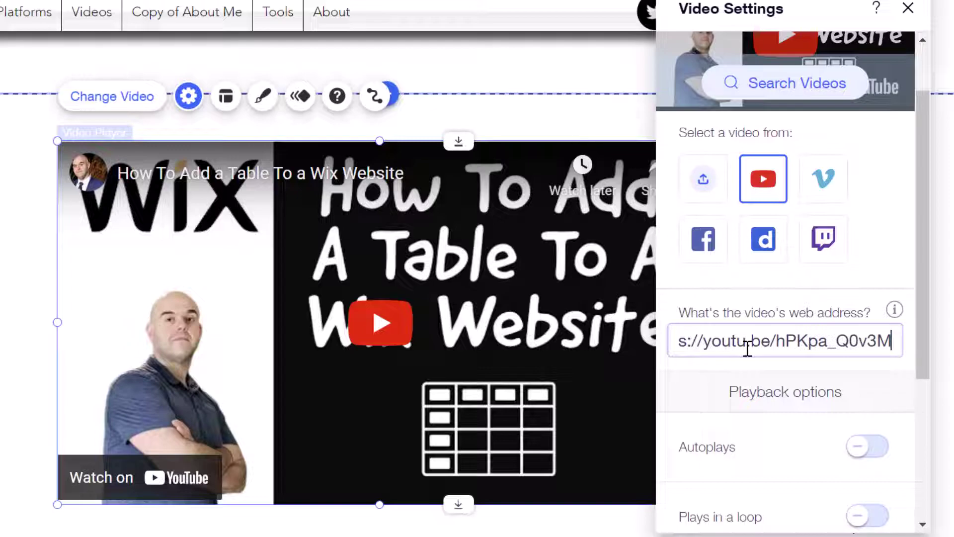
# Step: Try the video's Autoplays and Plays in a loop playback options, switching each on and off again
pyautogui.scroll(-2, 856, 391)
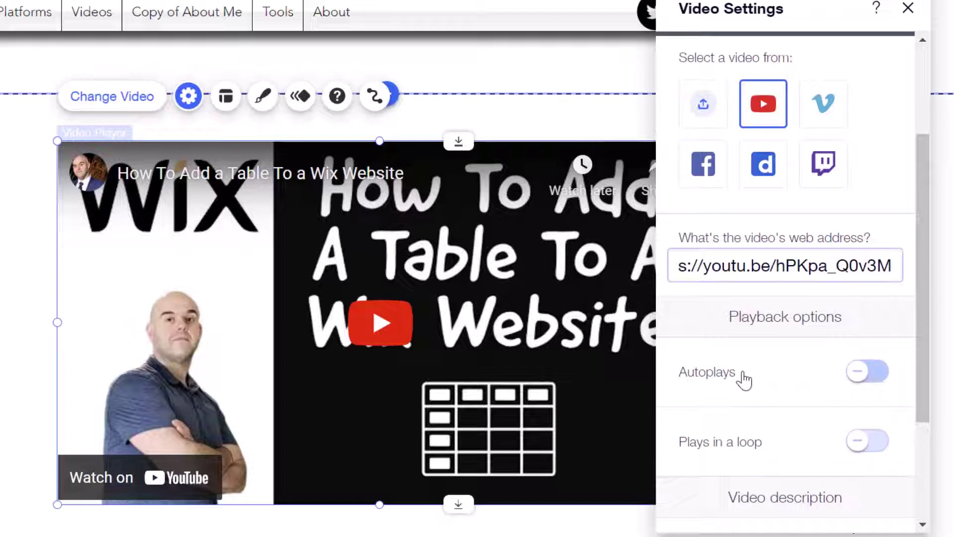
pyautogui.click(861, 386)
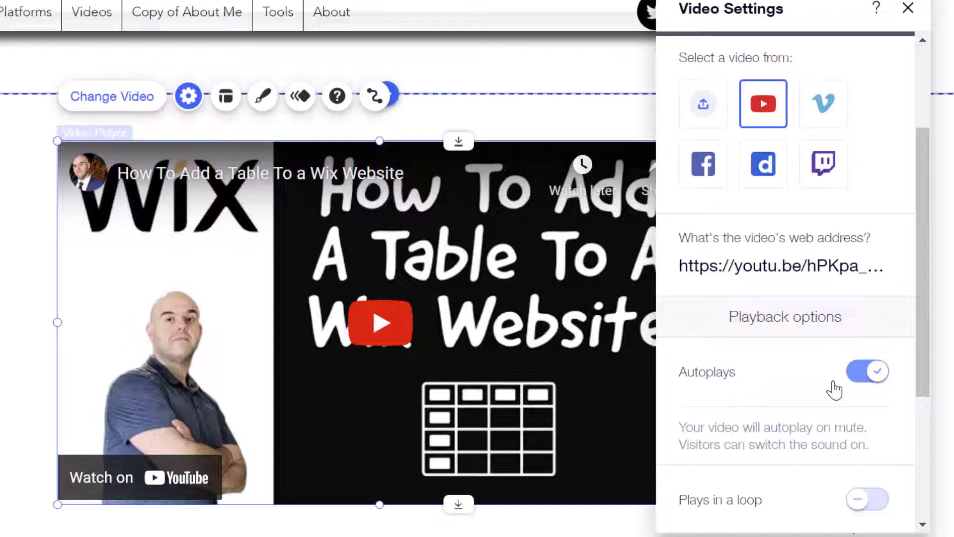
pyautogui.click(878, 381)
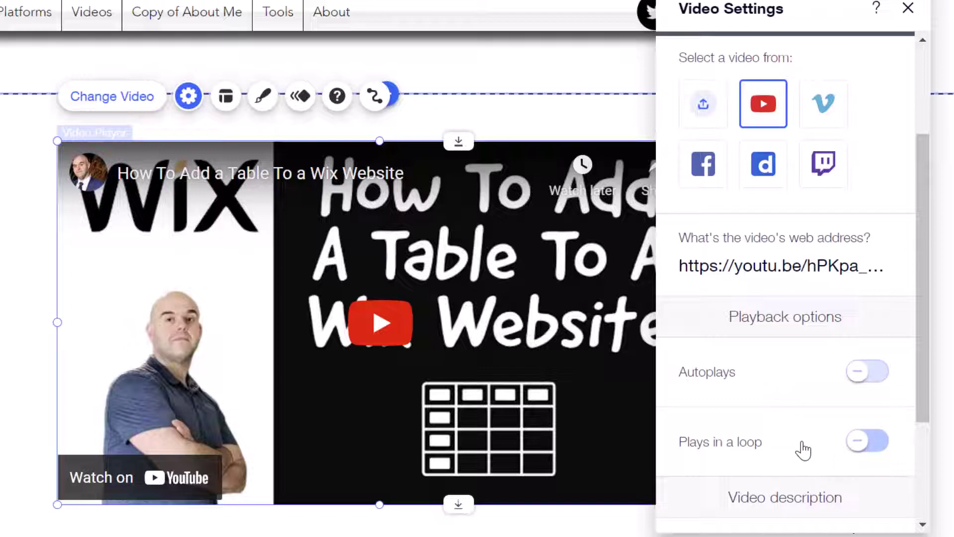
pyautogui.click(864, 442)
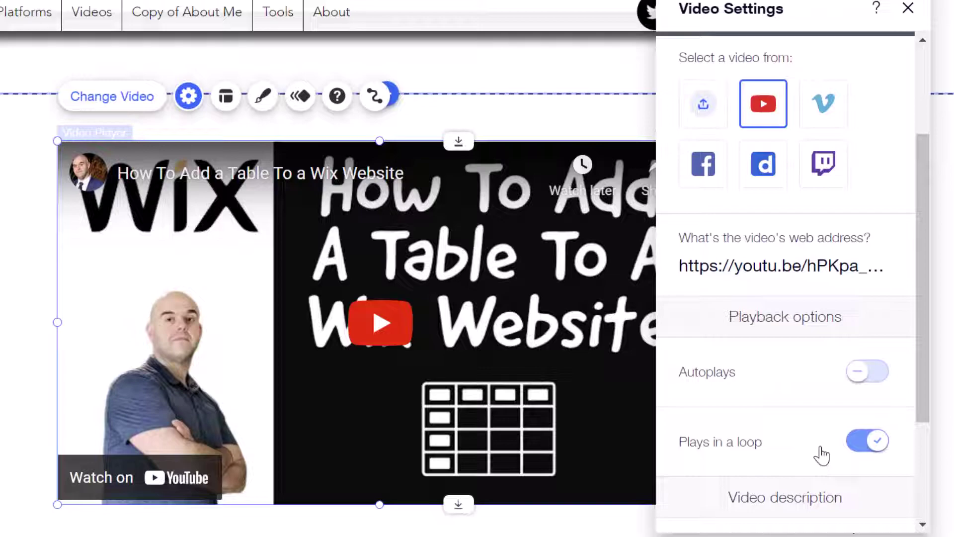
pyautogui.click(873, 444)
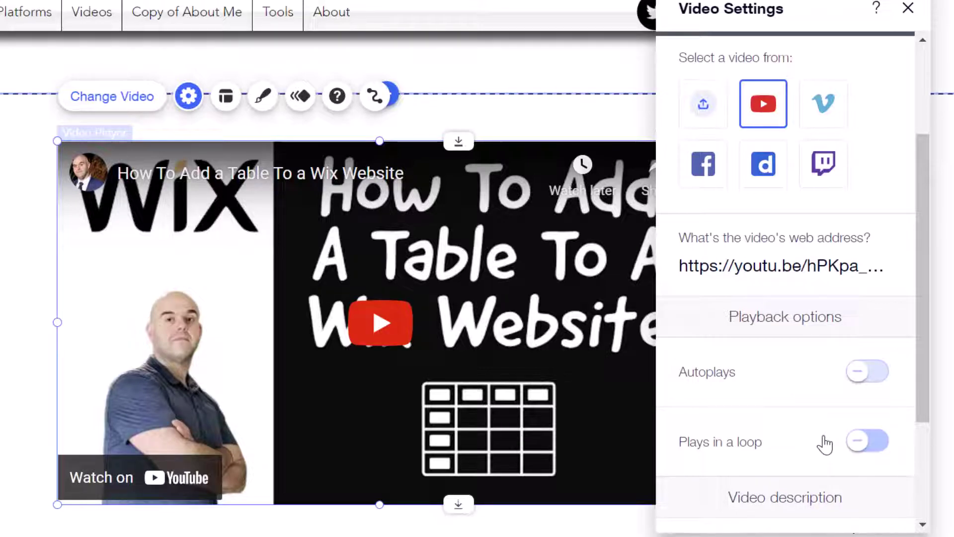
# Step: Enter the video description "This video outlines how to add a table to a wix"
pyautogui.scroll(-3, 825, 444)
pyautogui.click(825, 444)
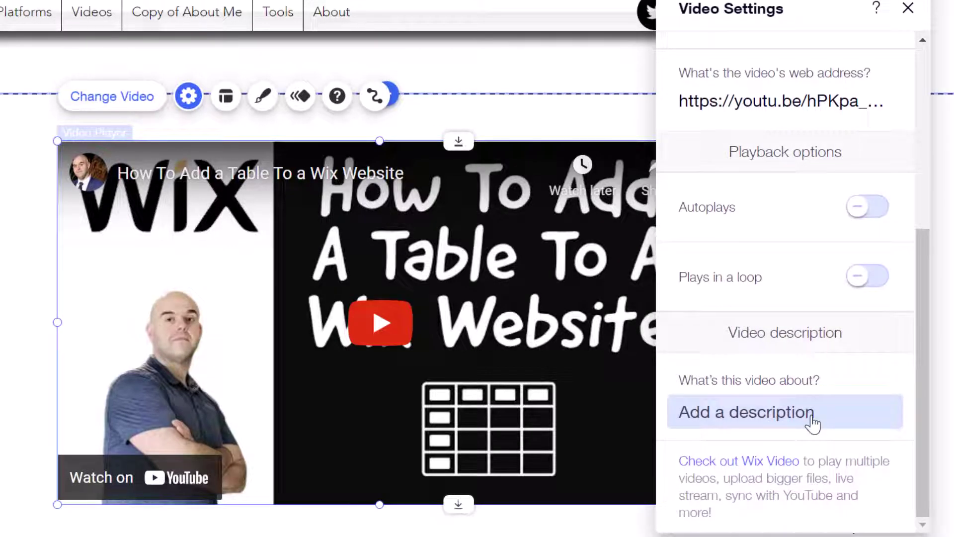
pyautogui.click(812, 417)
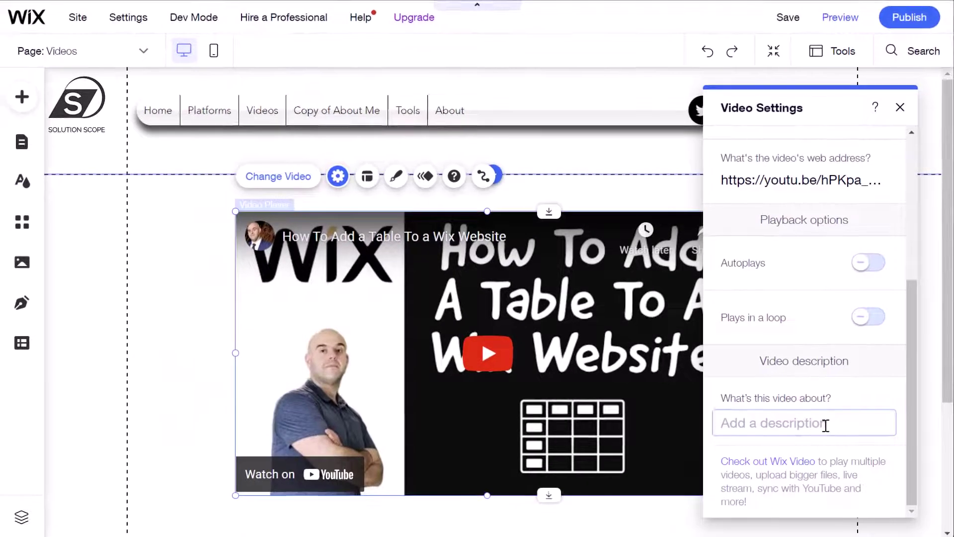
pyautogui.write('This video outlines how to add a table to a wix website')
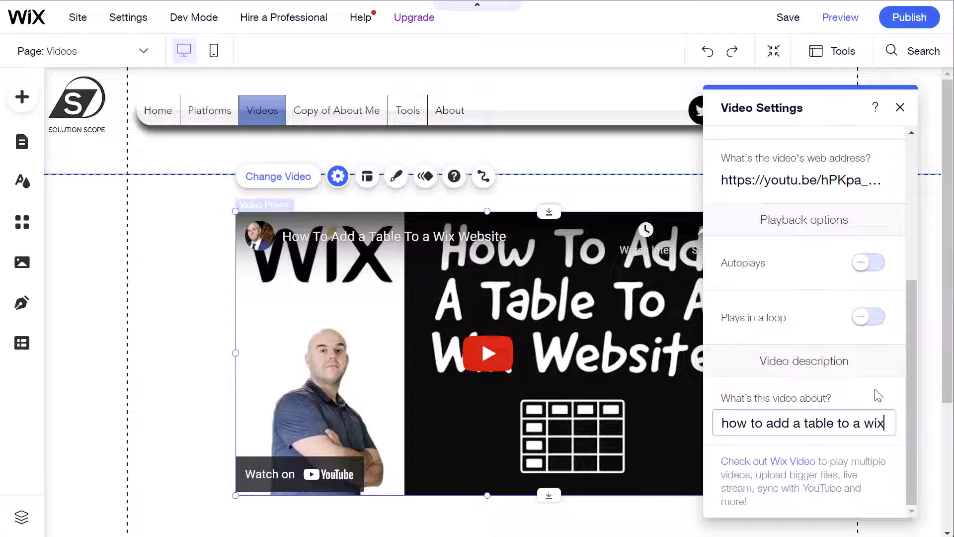
pyautogui.moveTo(888, 362)
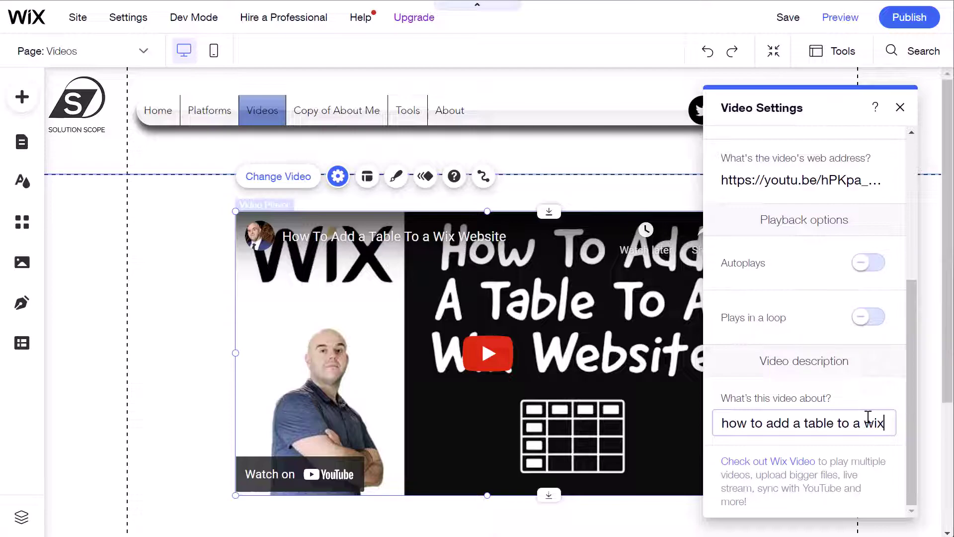
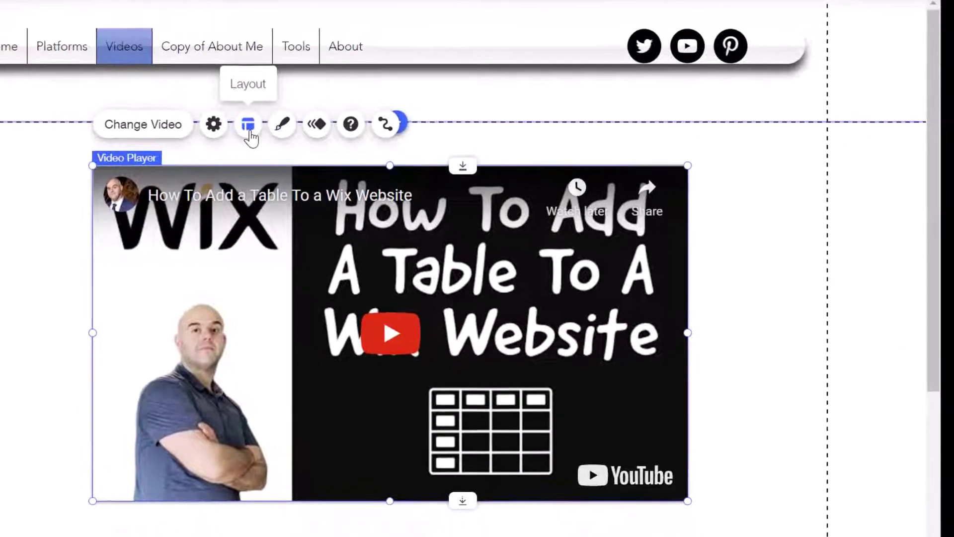
# Step: Set the video layout to never show controls while playing and play the video in preview mode
pyautogui.click(305, 142)
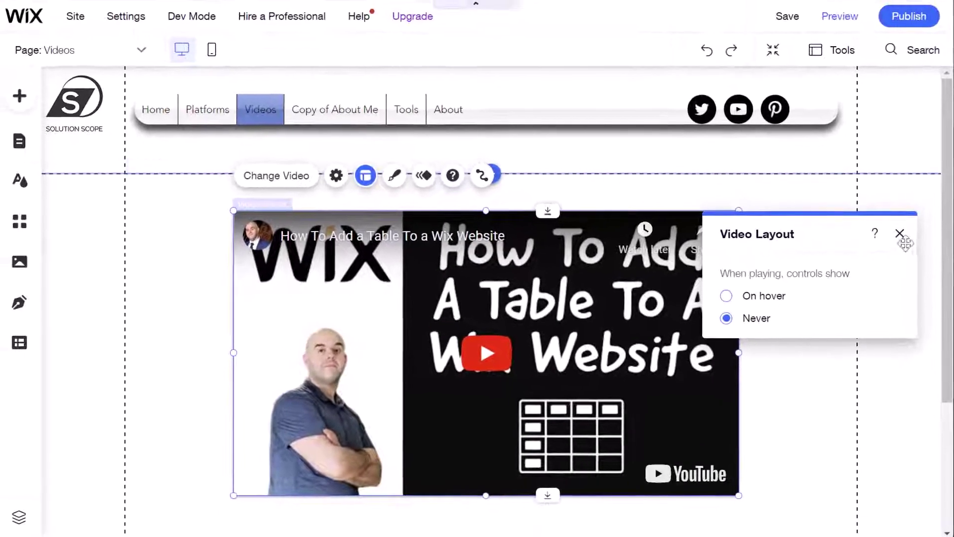
pyautogui.click(876, 192)
pyautogui.click(840, 19)
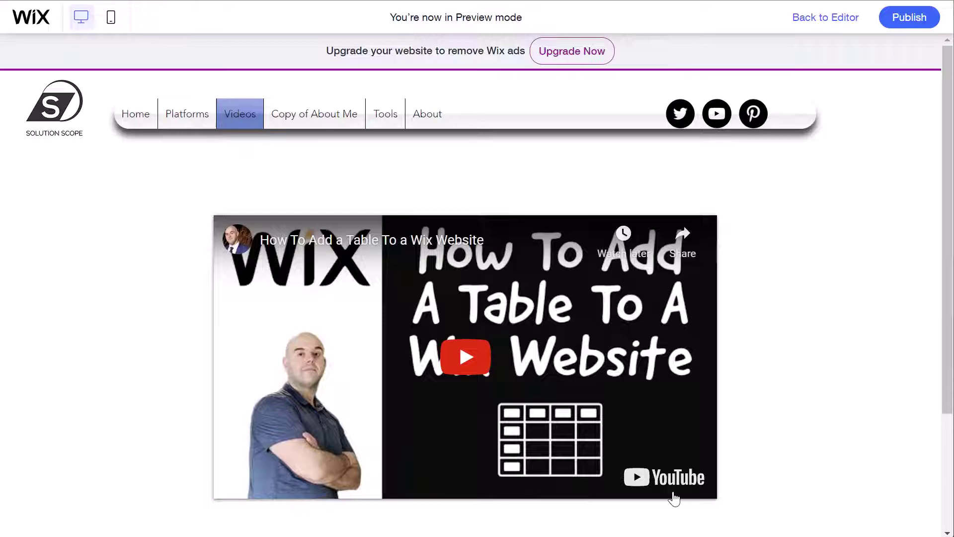
pyautogui.click(467, 357)
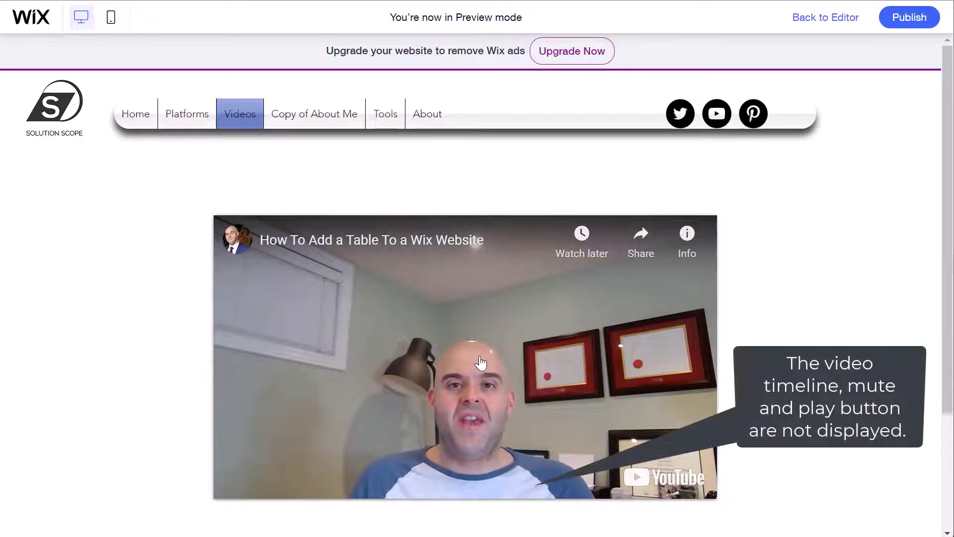
pyautogui.click(484, 403)
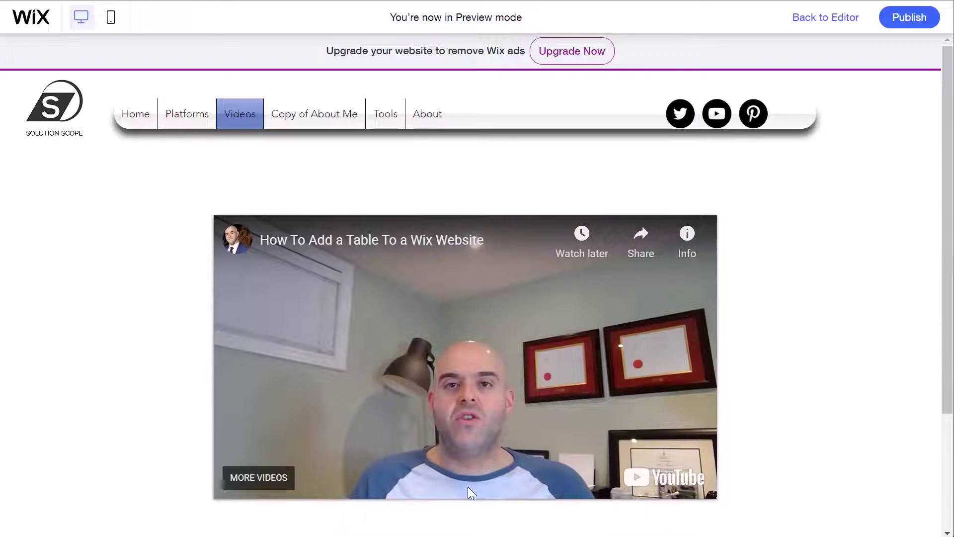
pyautogui.click(805, 18)
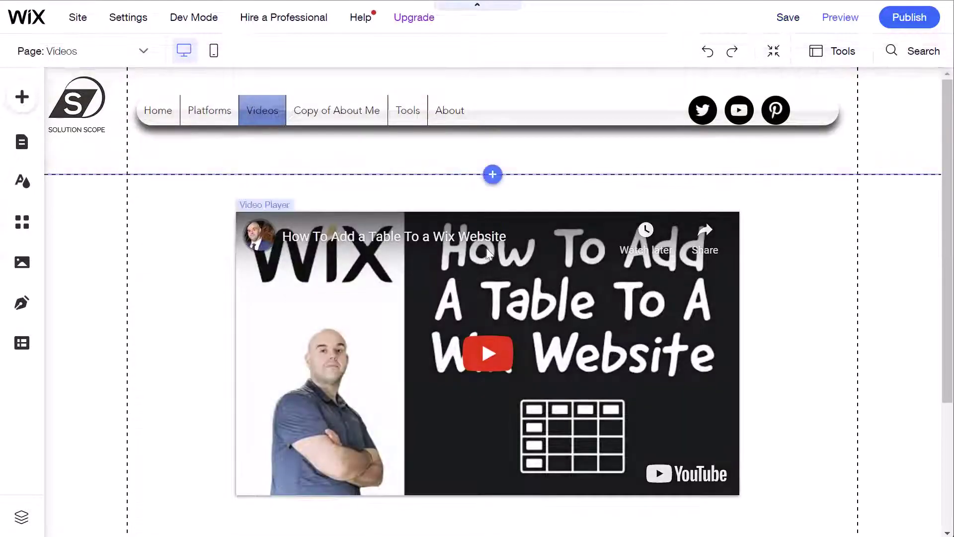
# Step: Set the video player's controls to show on hover during playback
pyautogui.click(429, 270)
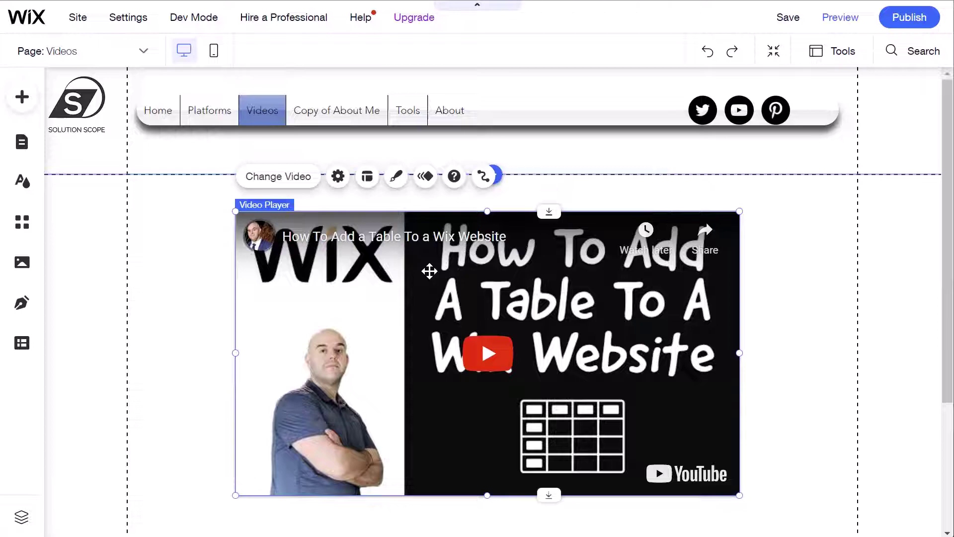
pyautogui.click(366, 177)
pyautogui.click(751, 297)
# Step: Preview the page and play the video to check its playback controls
pyautogui.click(854, 19)
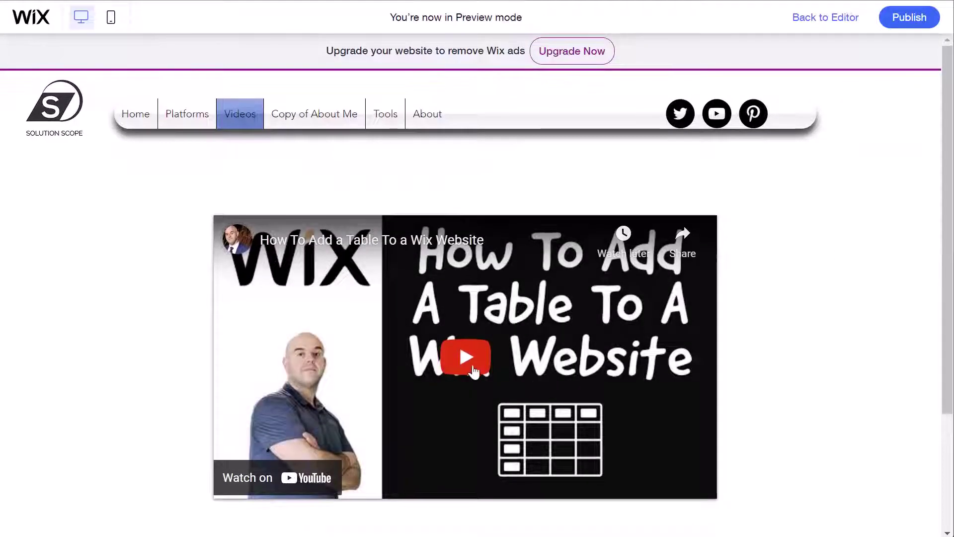
pyautogui.click(472, 370)
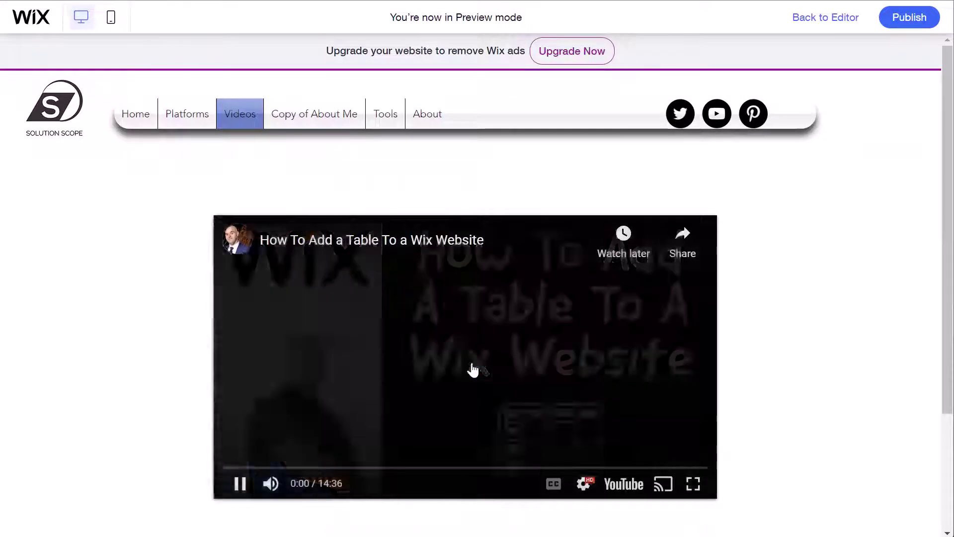
pyautogui.click(354, 398)
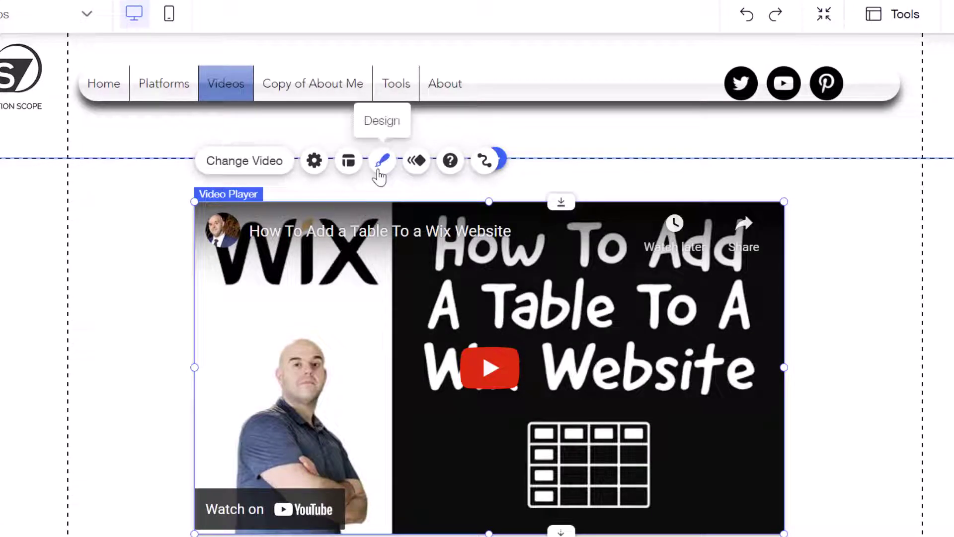
# Step: Examine the overlay color and opacity options in the video player's design settings
pyautogui.click(379, 169)
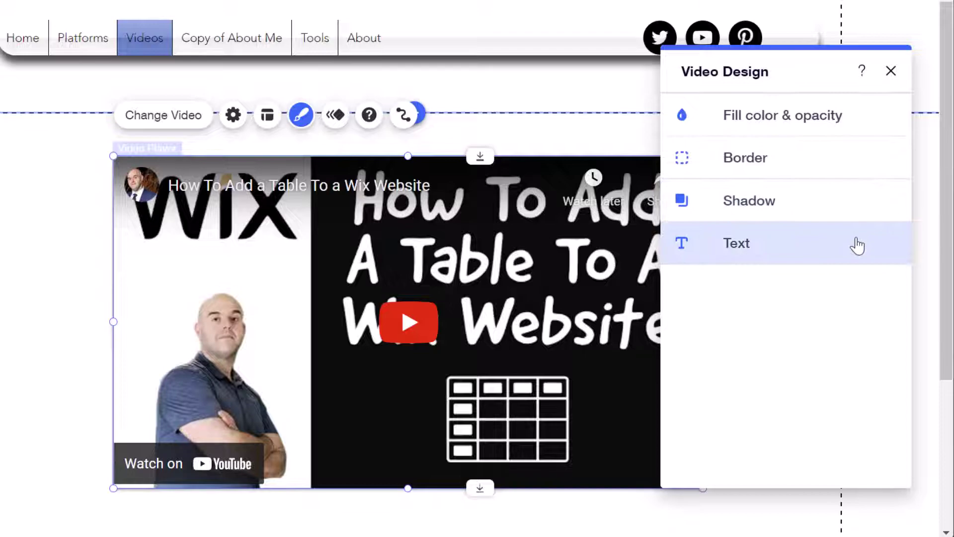
pyautogui.click(856, 130)
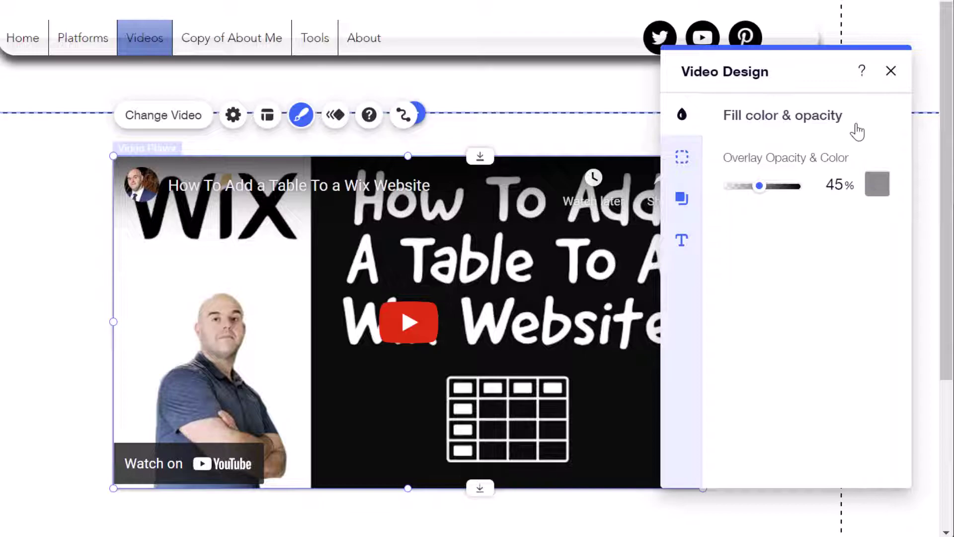
pyautogui.click(877, 185)
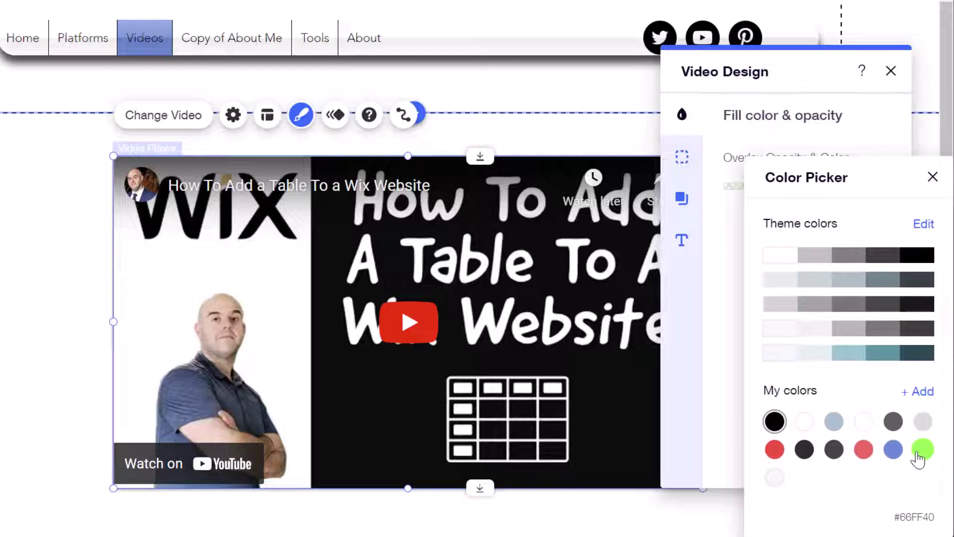
pyautogui.click(931, 178)
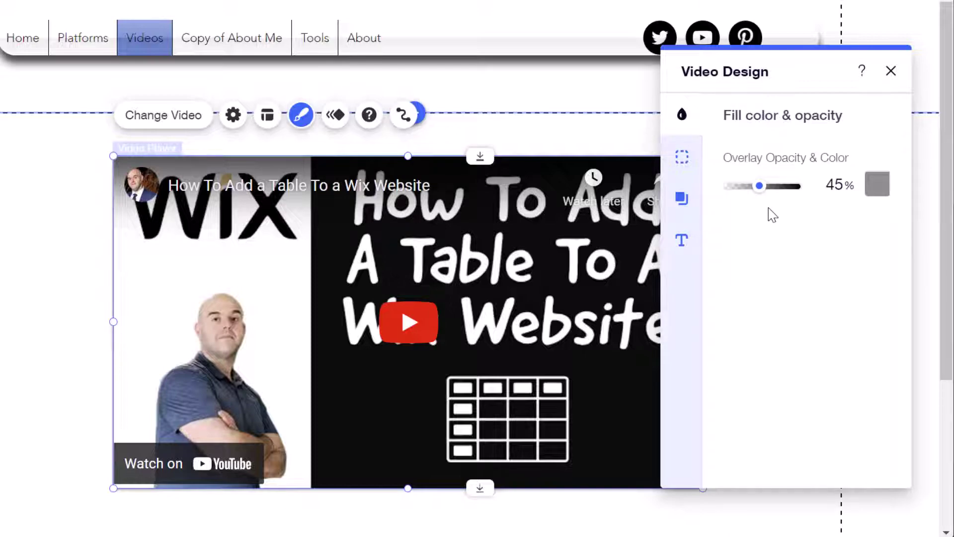
# Step: Review the custom color formats for the video player's border and set the border width to 7 px
pyautogui.click(690, 162)
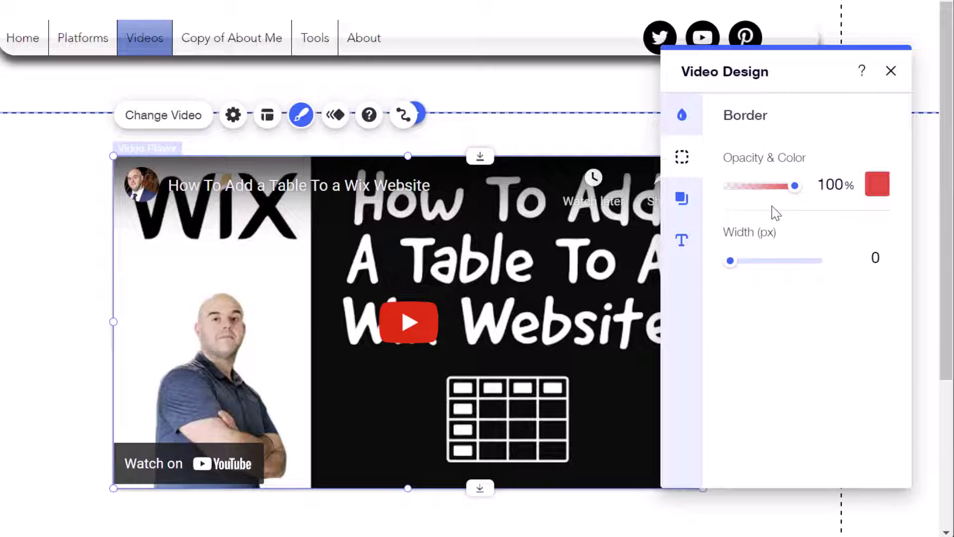
pyautogui.click(873, 194)
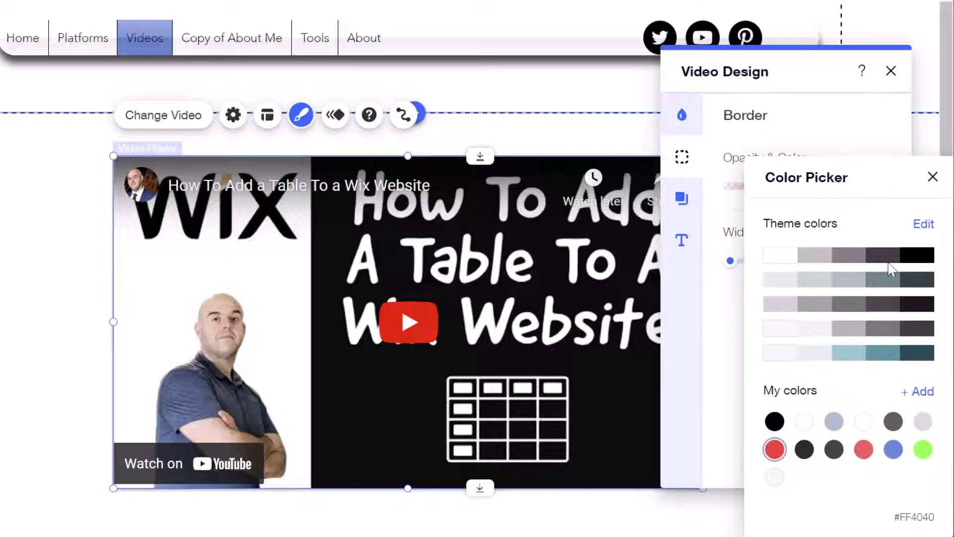
pyautogui.click(919, 393)
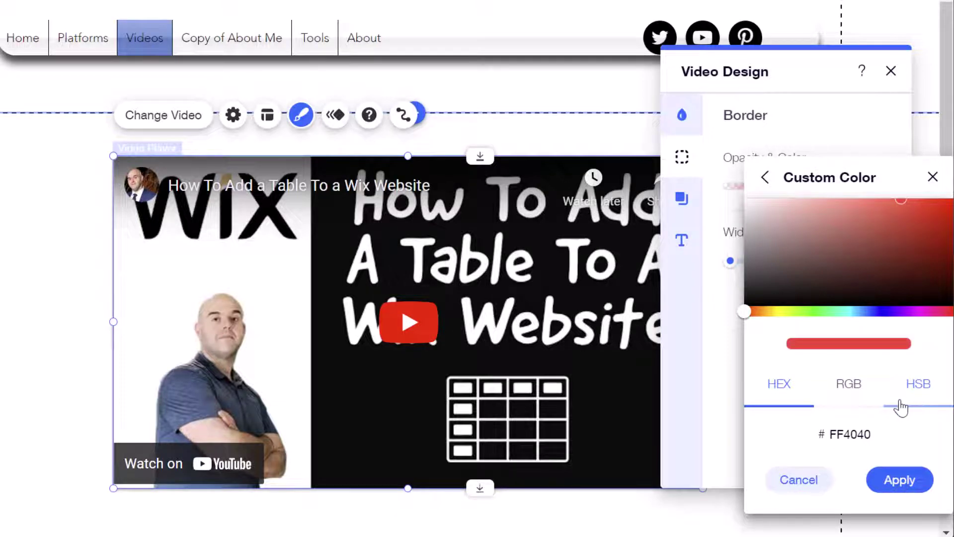
pyautogui.click(846, 389)
pyautogui.click(920, 386)
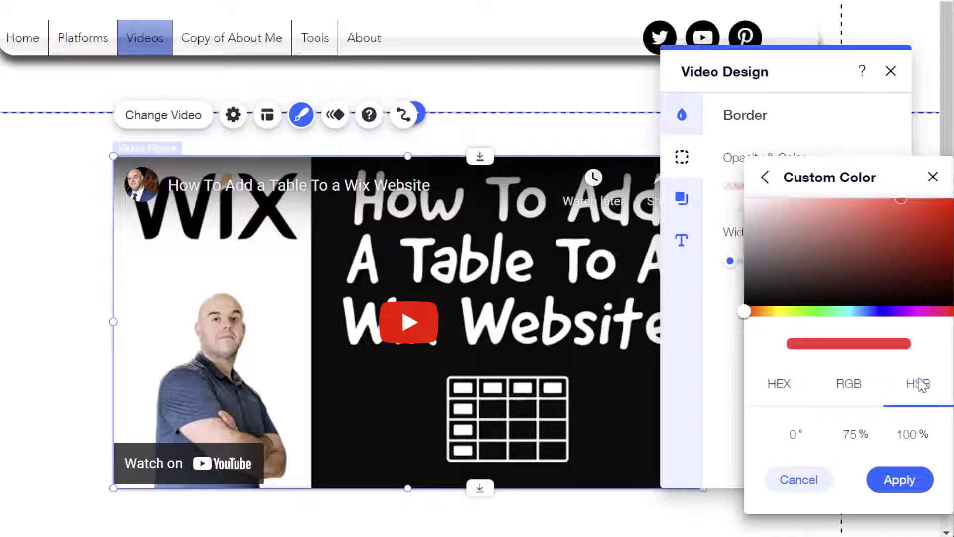
pyautogui.click(932, 178)
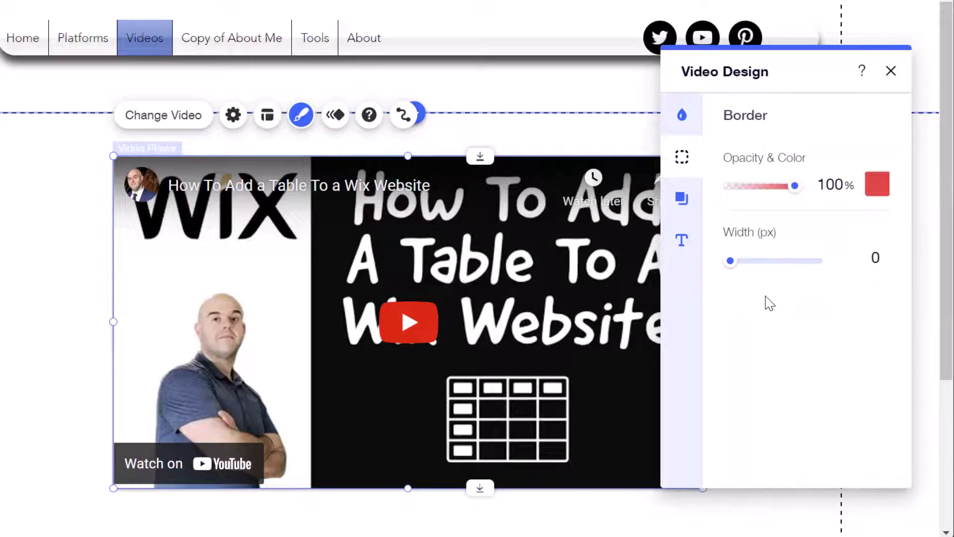
pyautogui.moveTo(731, 269); pyautogui.dragTo(777, 277)
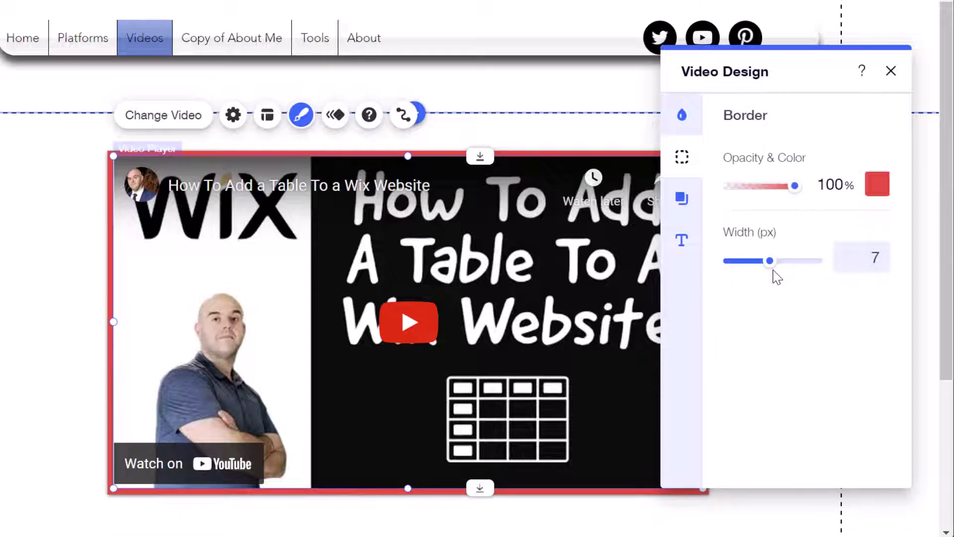
# Step: Apply a shadow to the video player with a size of 15 px and an angle of 177°
pyautogui.click(683, 211)
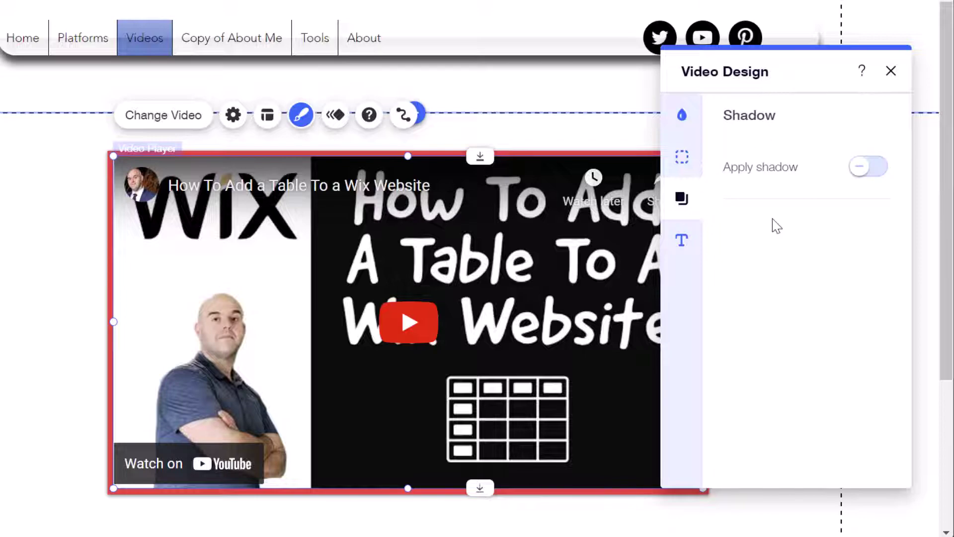
pyautogui.click(864, 169)
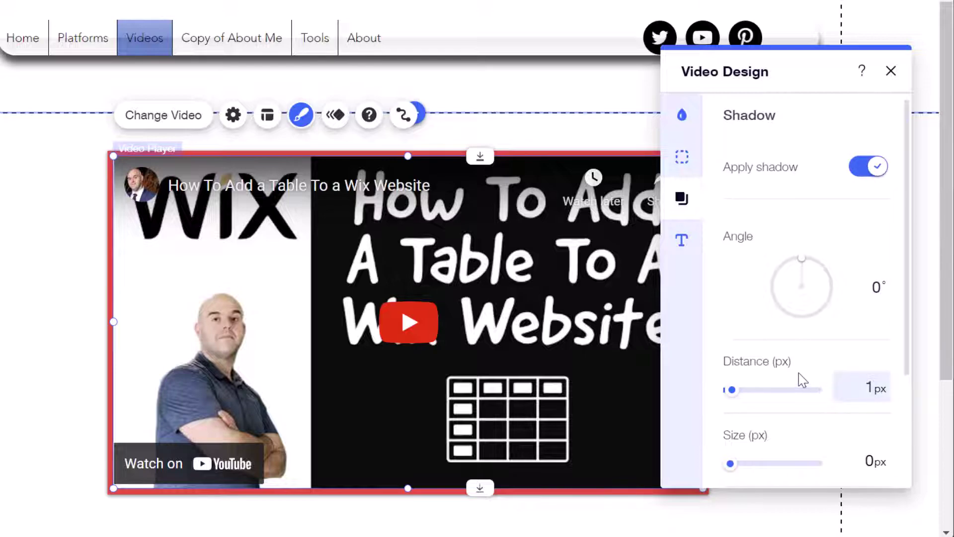
pyautogui.moveTo(730, 464); pyautogui.dragTo(755, 464)
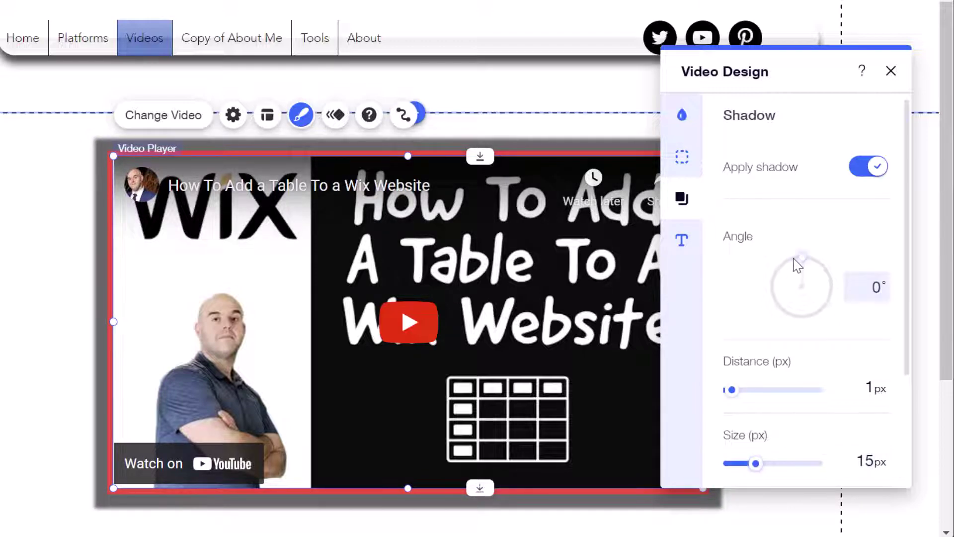
pyautogui.moveTo(770, 284); pyautogui.dragTo(807, 330)
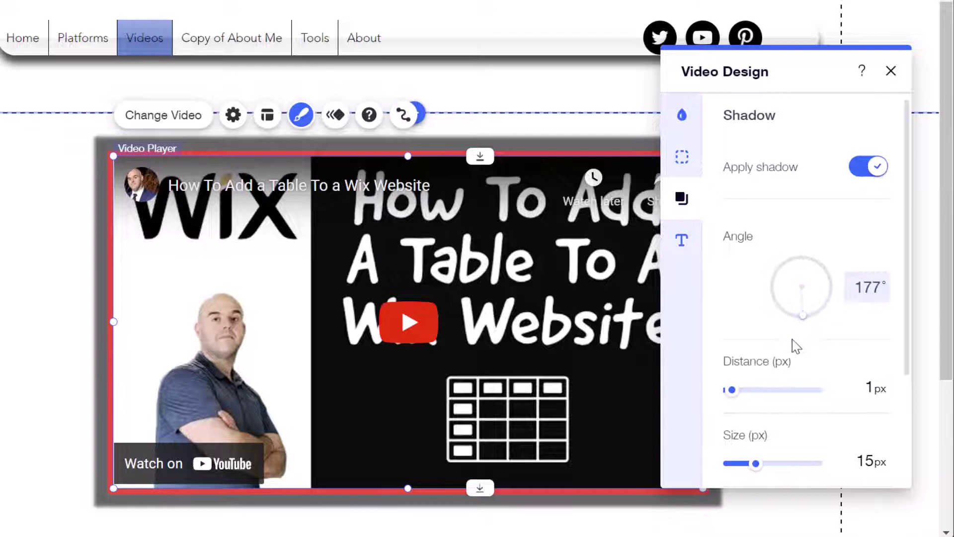
pyautogui.scroll(-3, 817, 353)
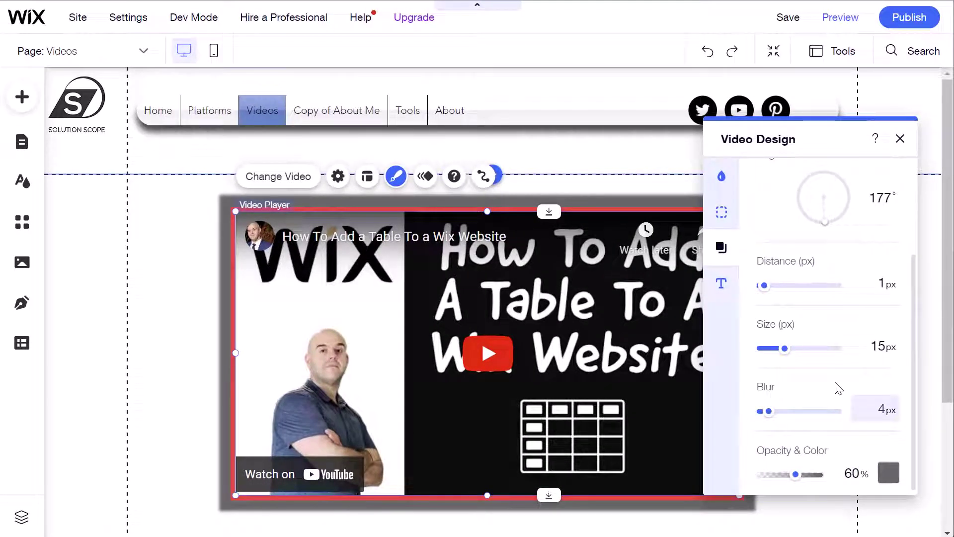
# Step: Open the text design settings for the video player's title and play button
pyautogui.click(727, 297)
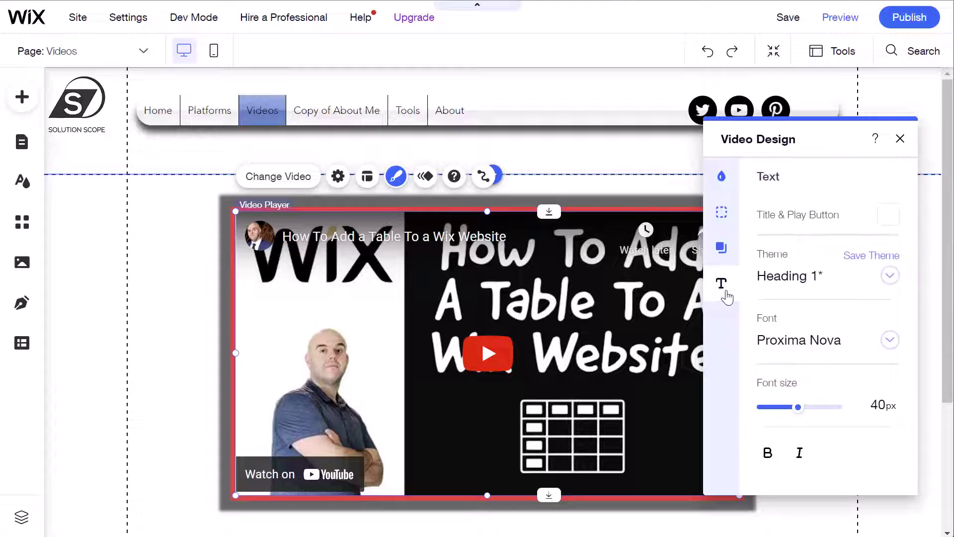